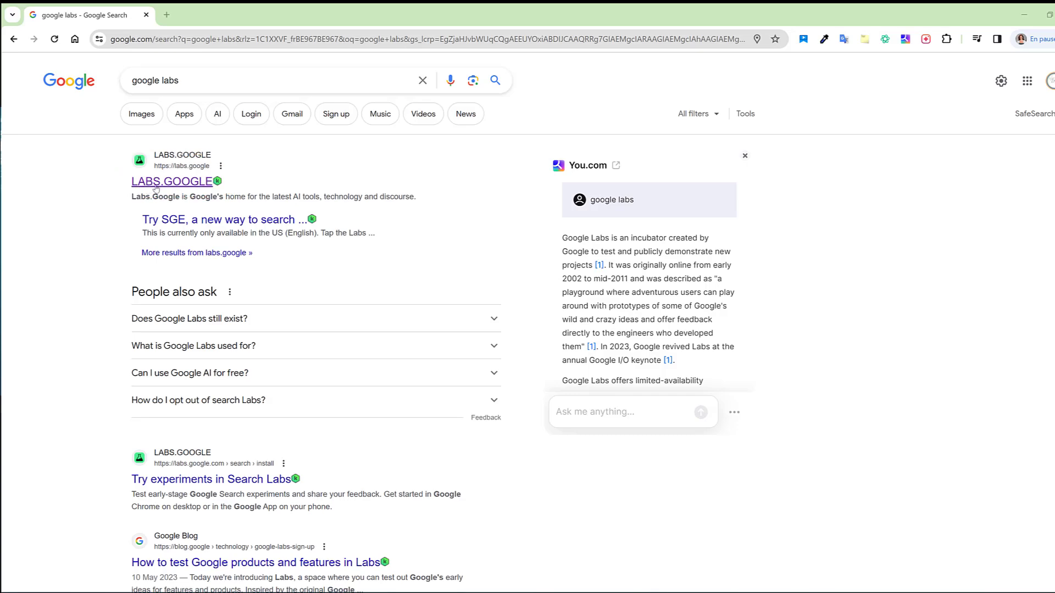
- Open the LABS.GOOGLE site from the search results and look through its experimental tools, including NotebookLM, MusicFX and Bard Extensions
left_click(158, 185)
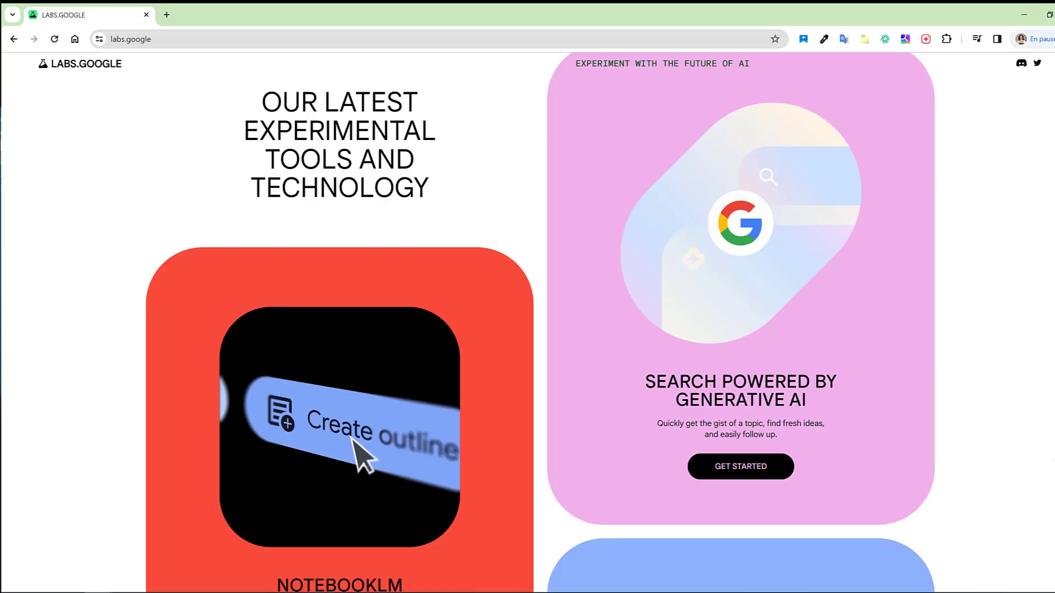
scroll(541, 323, "down", 4)
scroll(541, 323, "down", 6)
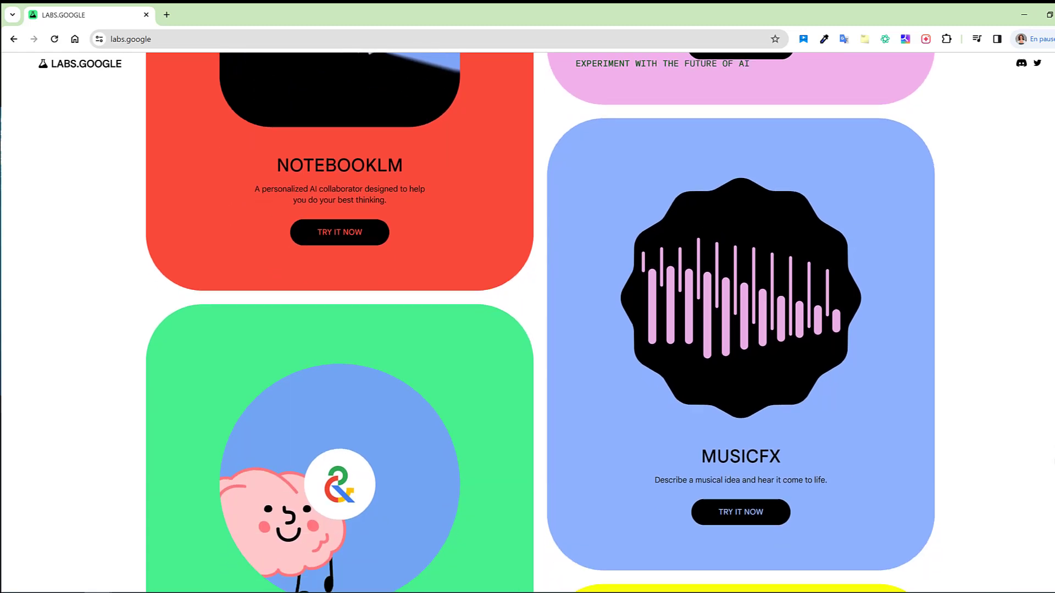
scroll(541, 323, "down", 5)
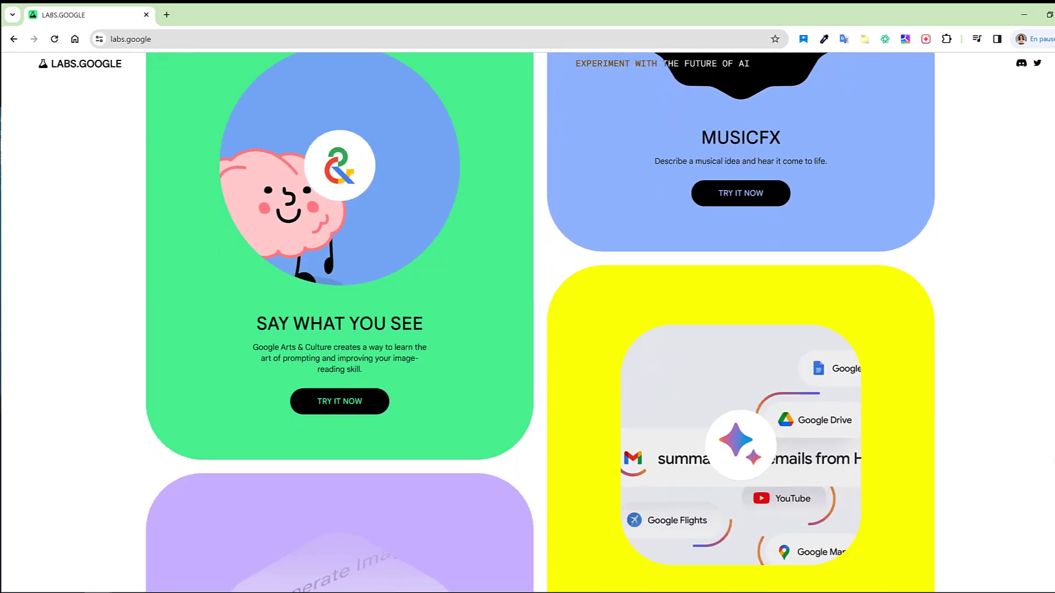
scroll(540, 323, "down", 1)
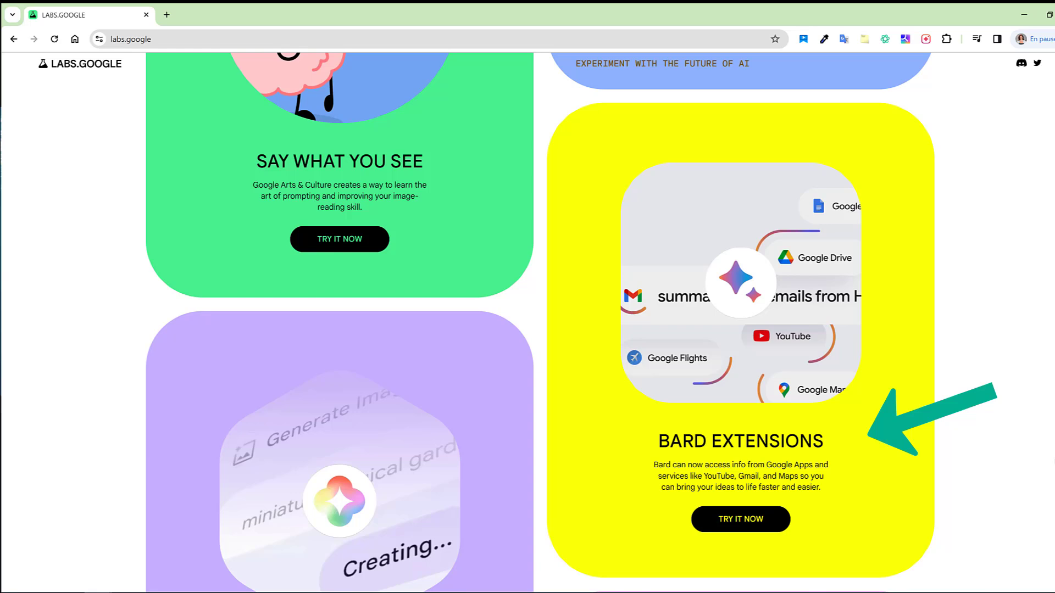
scroll(541, 323, "down", 4)
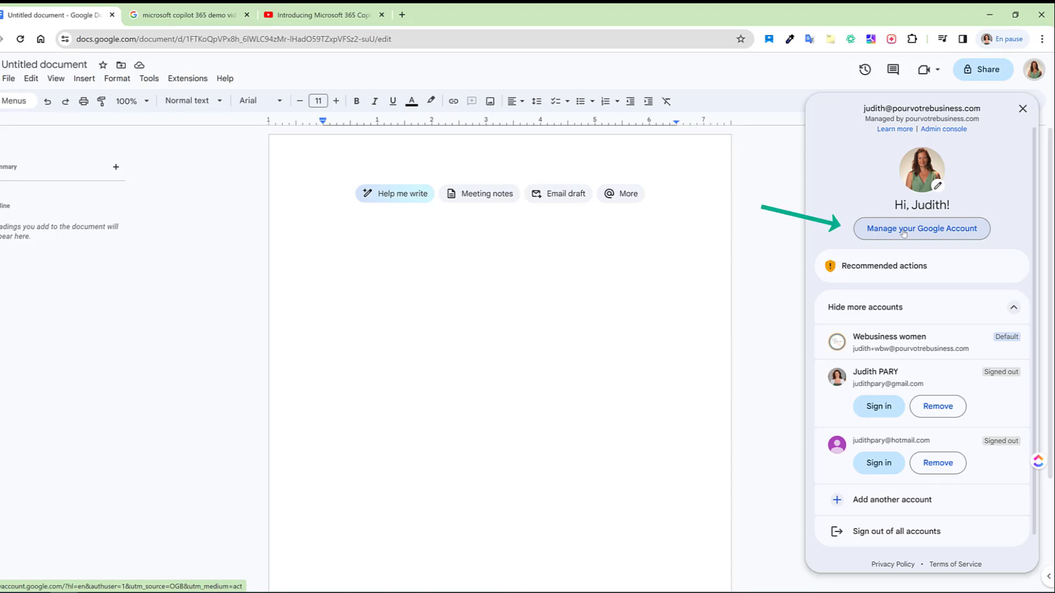
- Open the Google Account's personal info and go to the Language setting under general preferences for the web
left_click(904, 234)
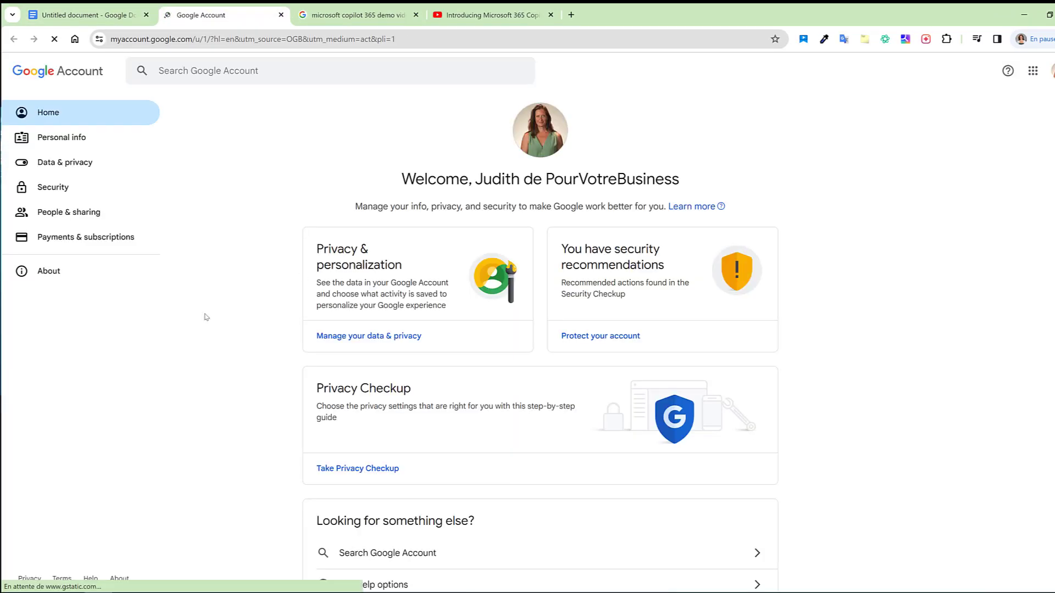
left_click(52, 142)
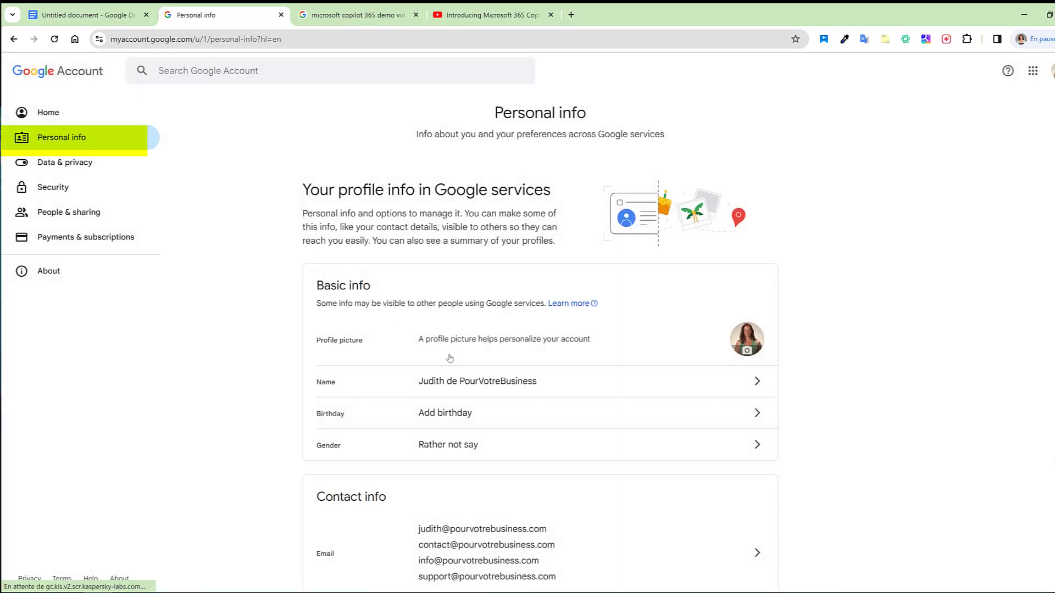
scroll(531, 385, "down", 14)
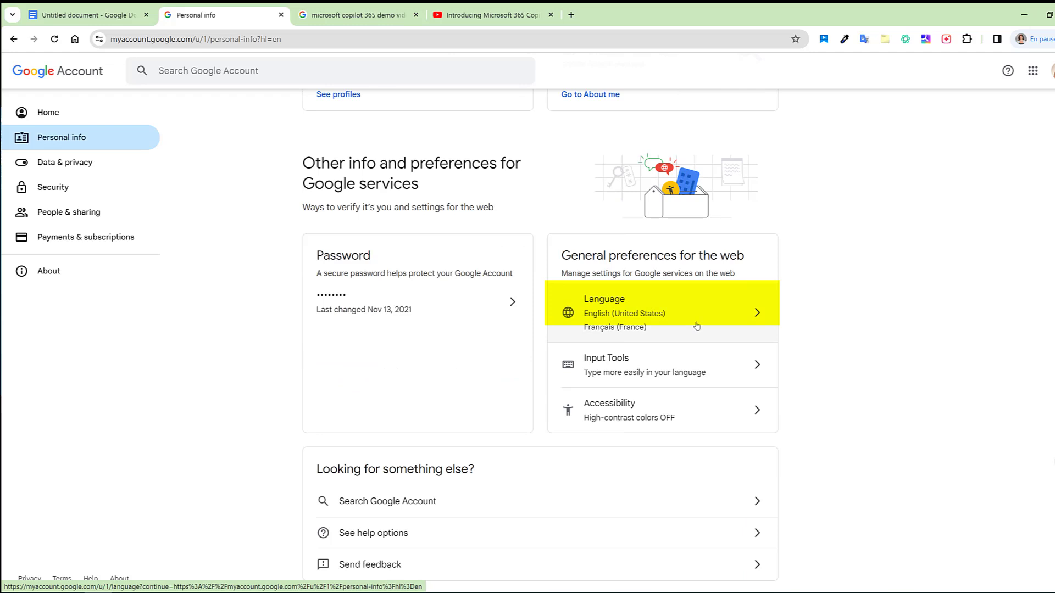
left_click(697, 326)
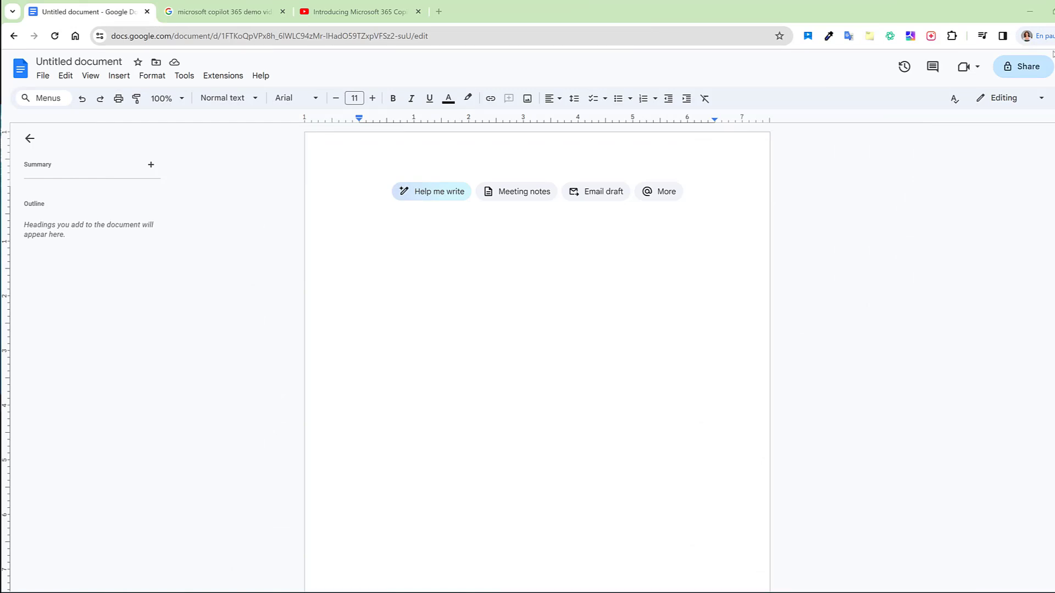
- Revisit the account's personal info from the document, check the web language preference, and close the account page
left_click(1026, 36)
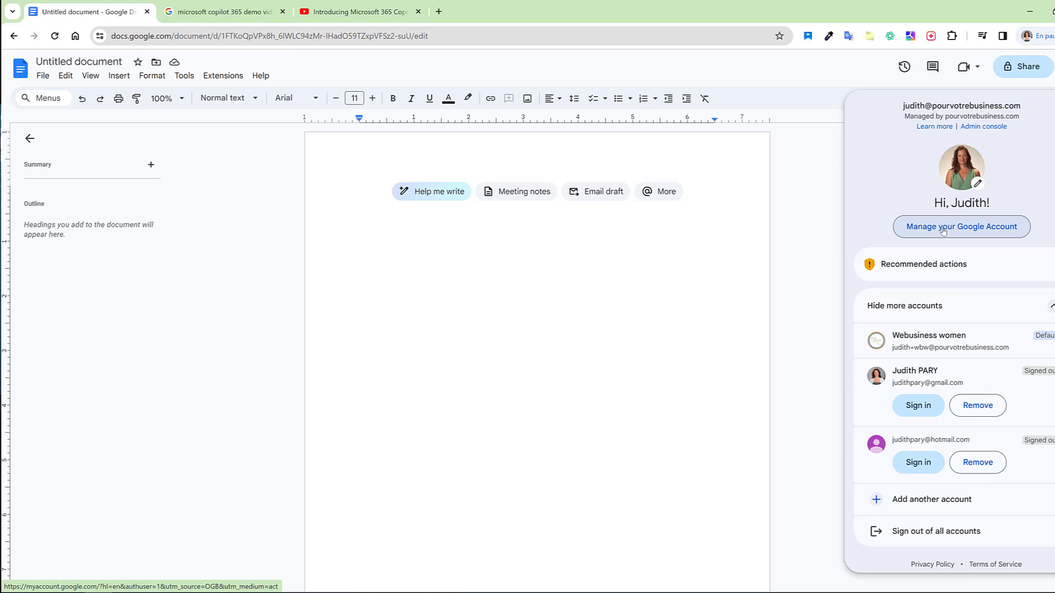
left_click(943, 231)
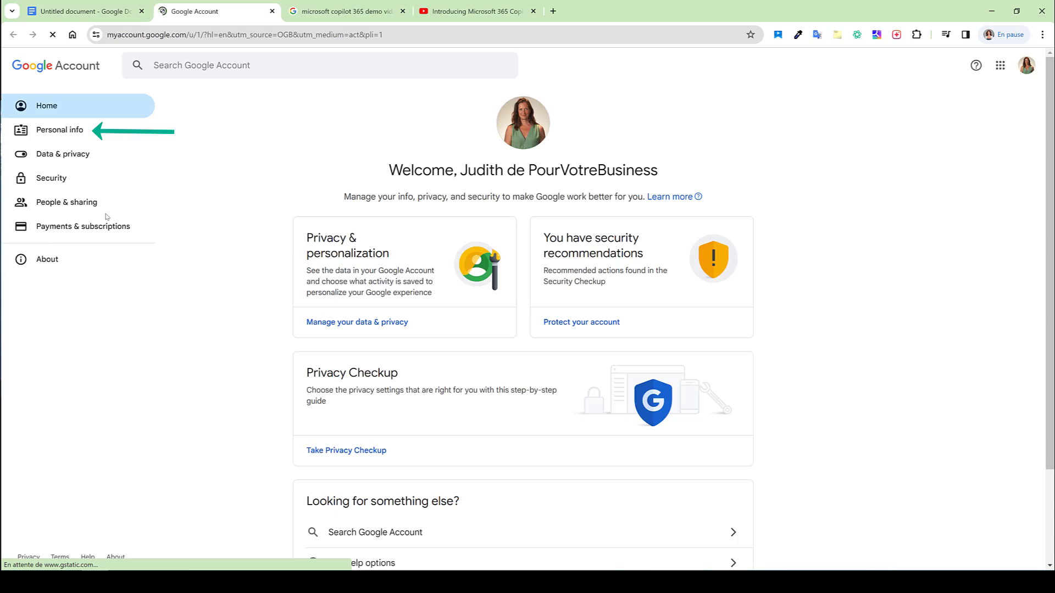
left_click(50, 134)
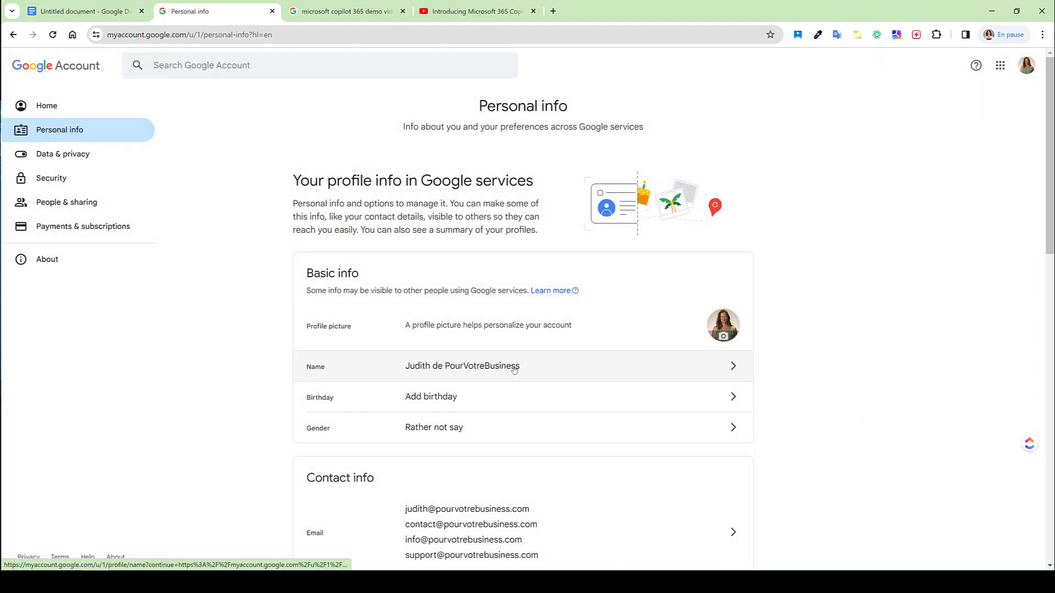
scroll(515, 369, "down", 15)
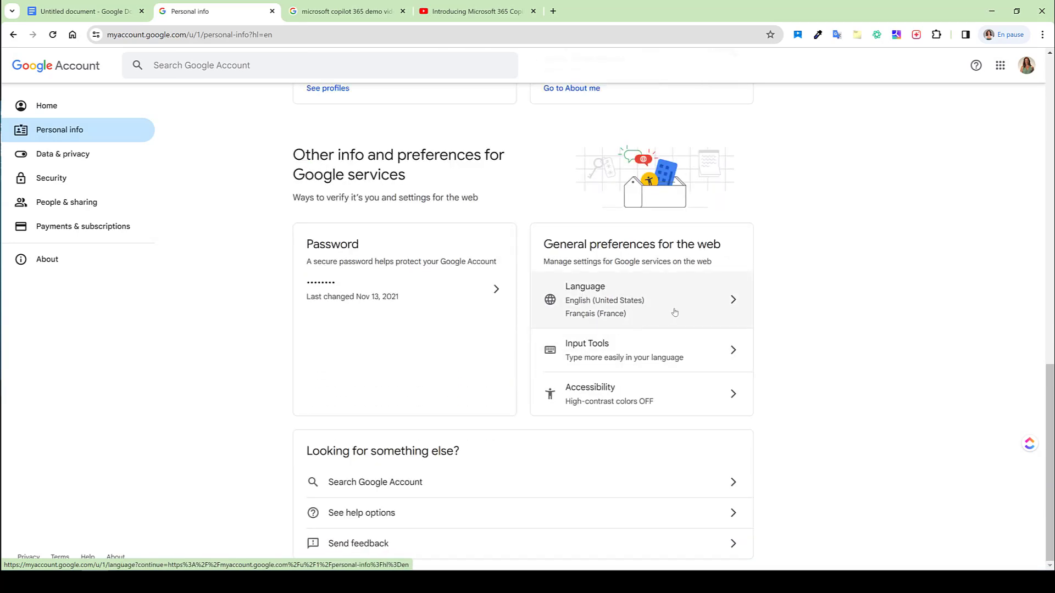
key("ctrl+w")
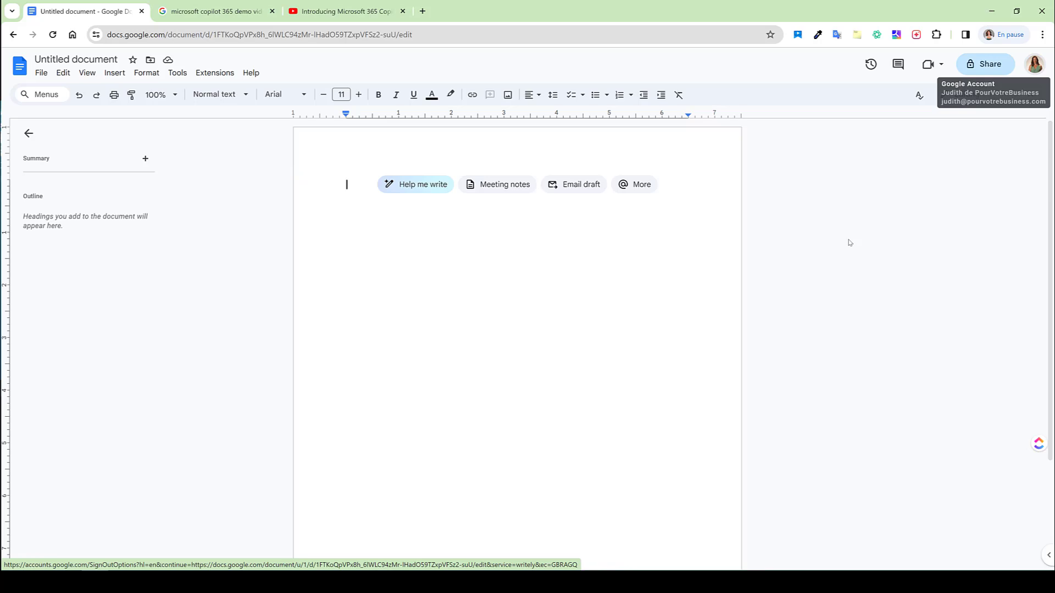
- Have Help me write generate a 30-line article on downsides and upsides of using Instagram in a business strategy, with a two-column table
left_click(411, 186)
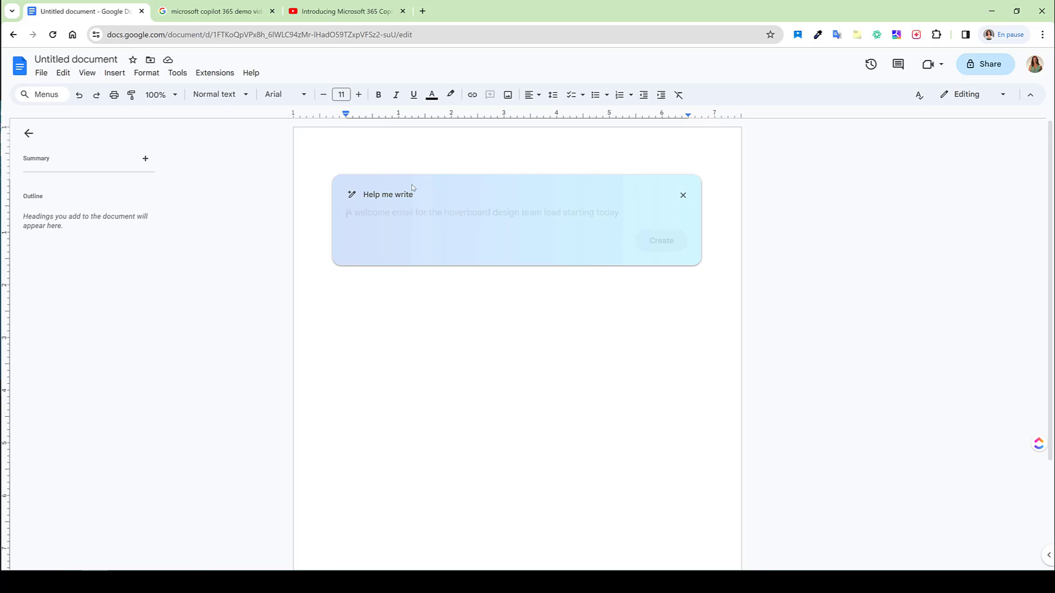
type("Write a 30 ligns article about the downsides  and upsides of using Instagram in a business strategy. Include a 2 colons table with downsides and upsides.")
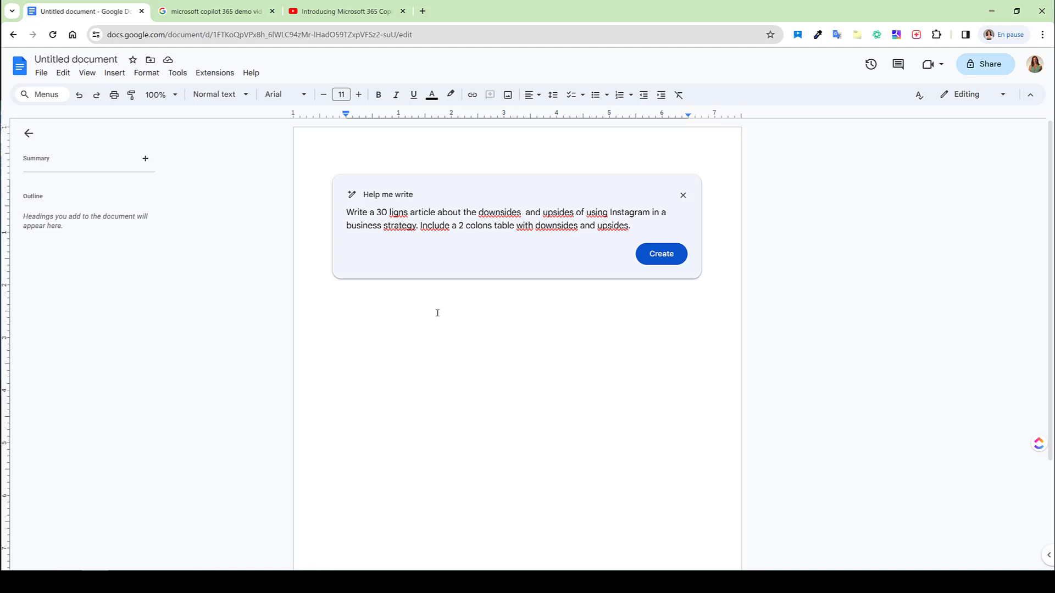
left_click(659, 253)
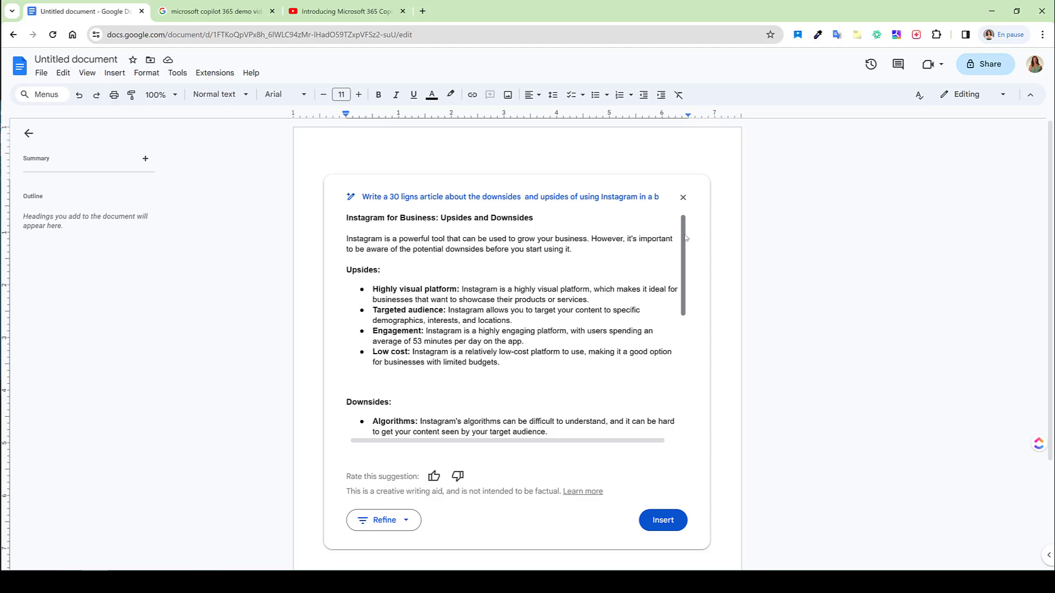
- Review the generated article and its refinement options, and insert the article unchanged into the document
left_click_drag(687, 237, 693, 369)
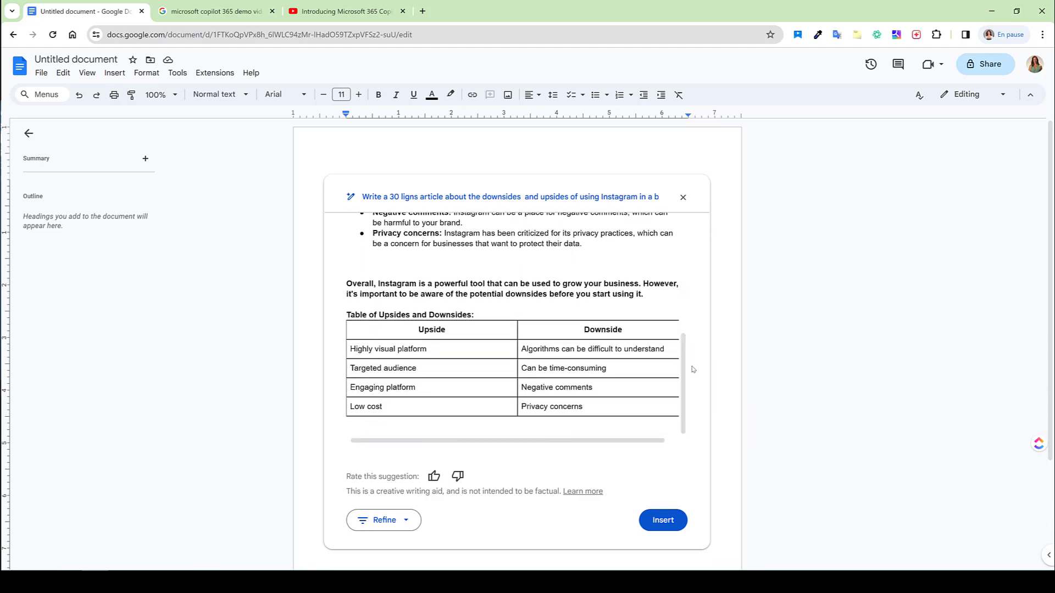
left_click(408, 522)
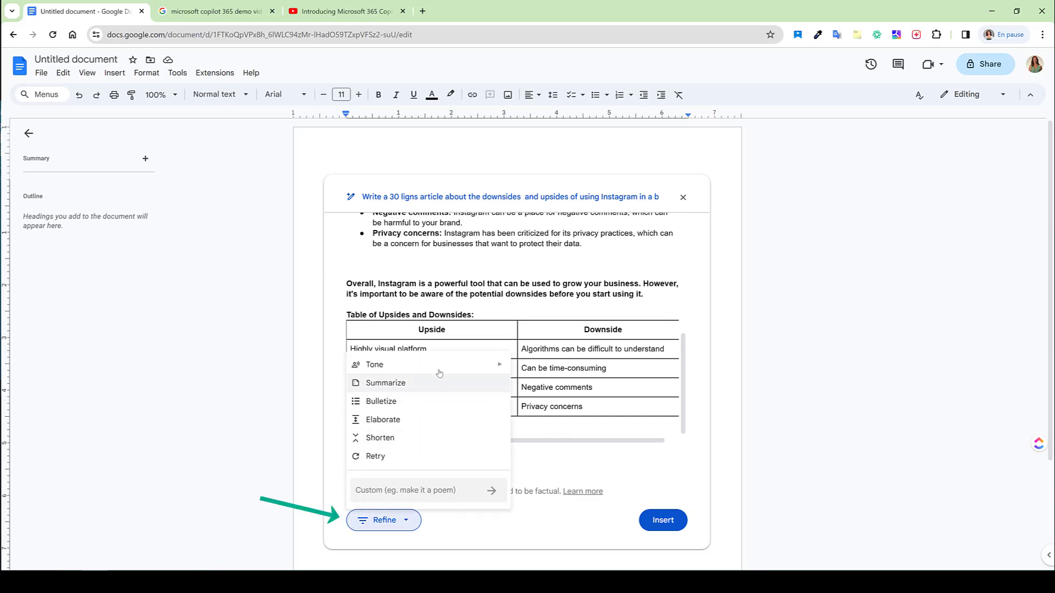
mouse_move(447, 365)
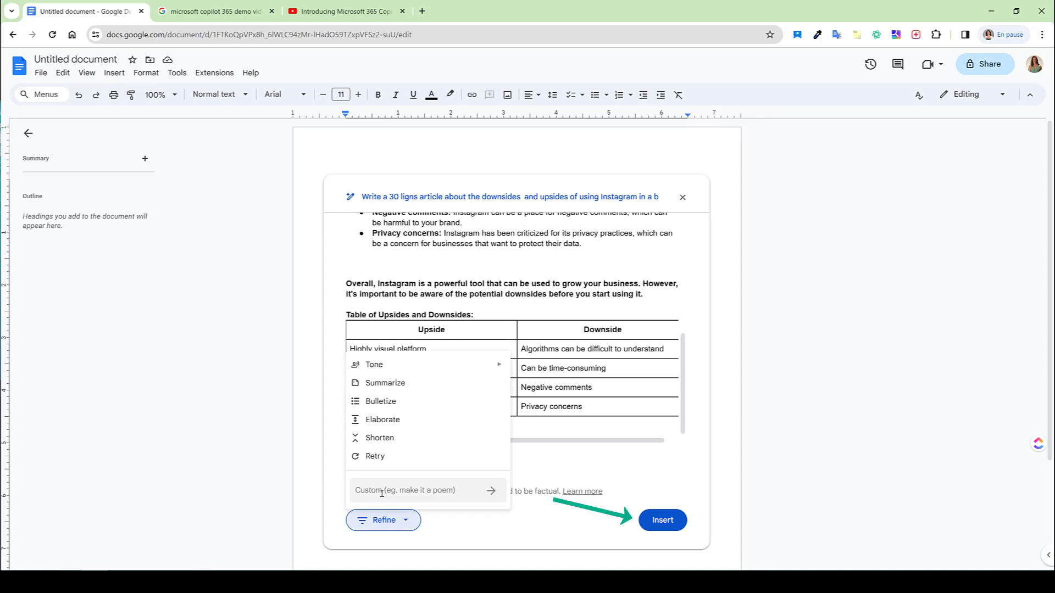
left_click(663, 520)
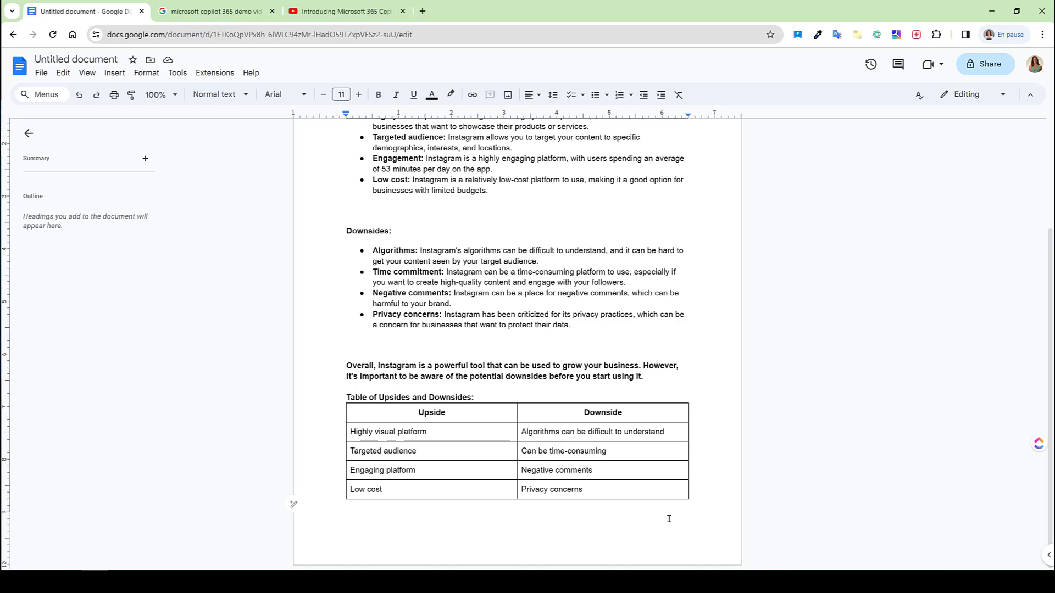
- Add a new line below the table and bring up an empty Help me write prompt there, dismissing it without generating
key("Return")
scroll(358, 417, "down", 3)
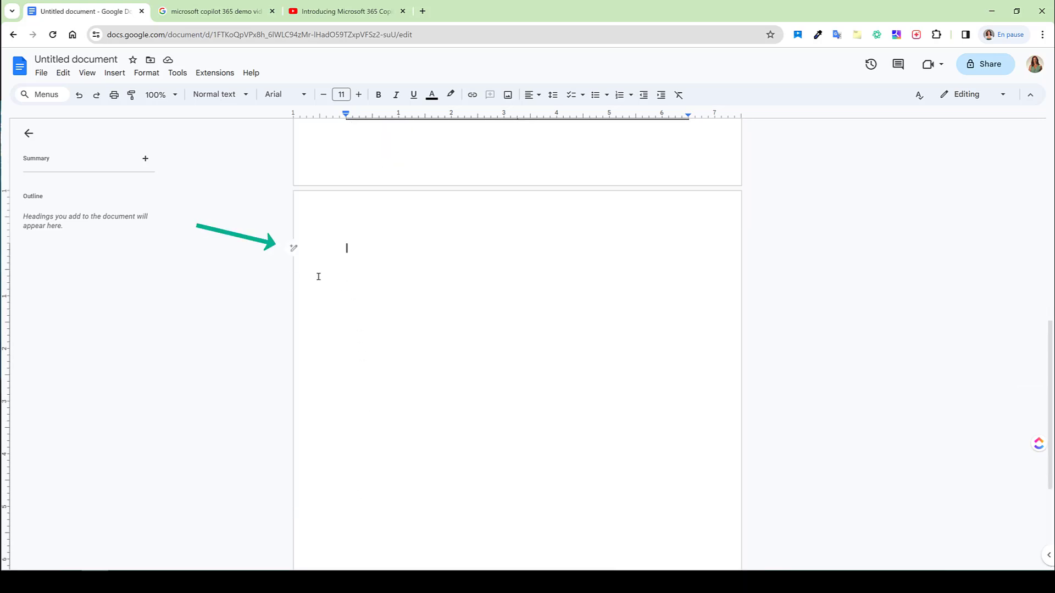
left_click(293, 249)
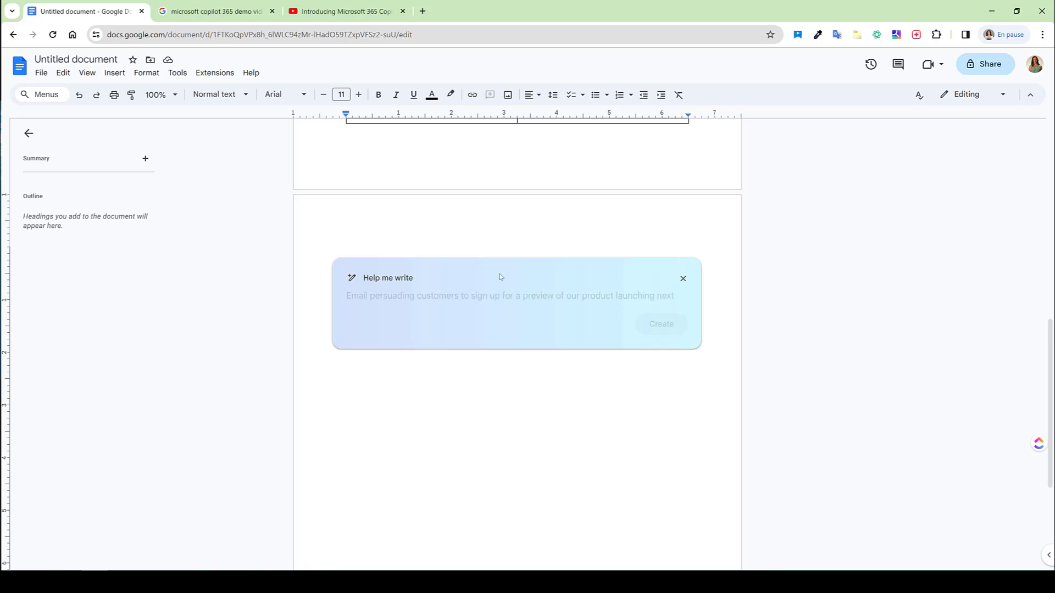
left_click(683, 279)
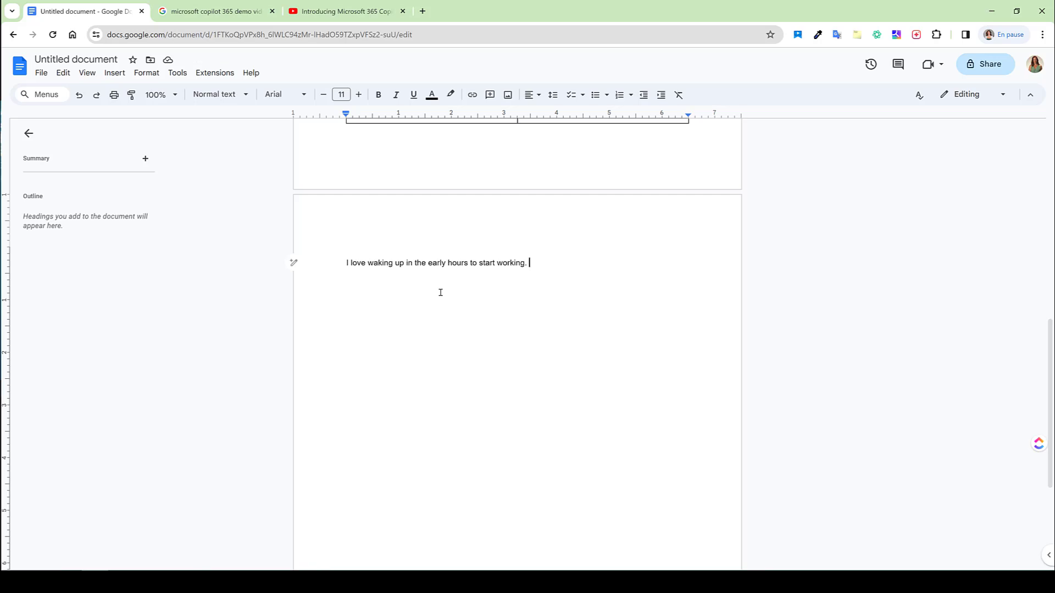
- Refine the sentence "I love waking up in the early hours to start working." with the Elaborate option
triple_click(528, 263)
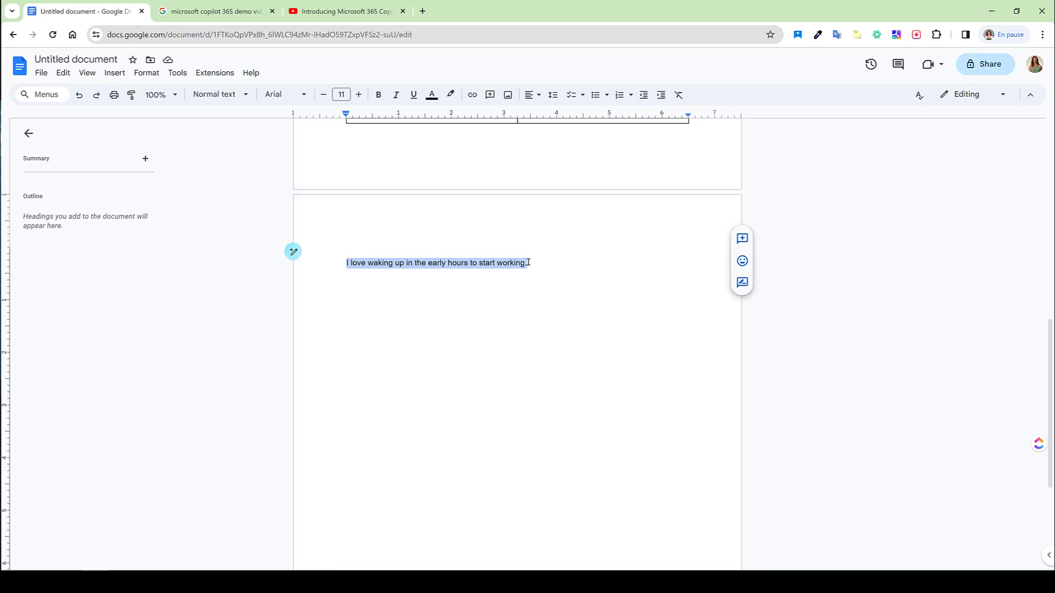
right_click(493, 267)
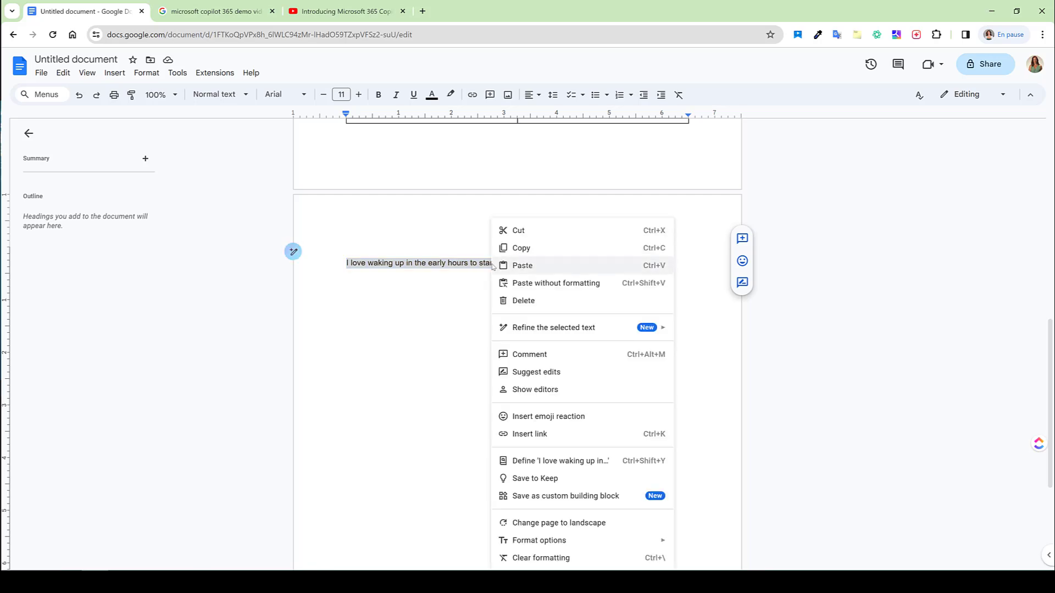
mouse_move(502, 331)
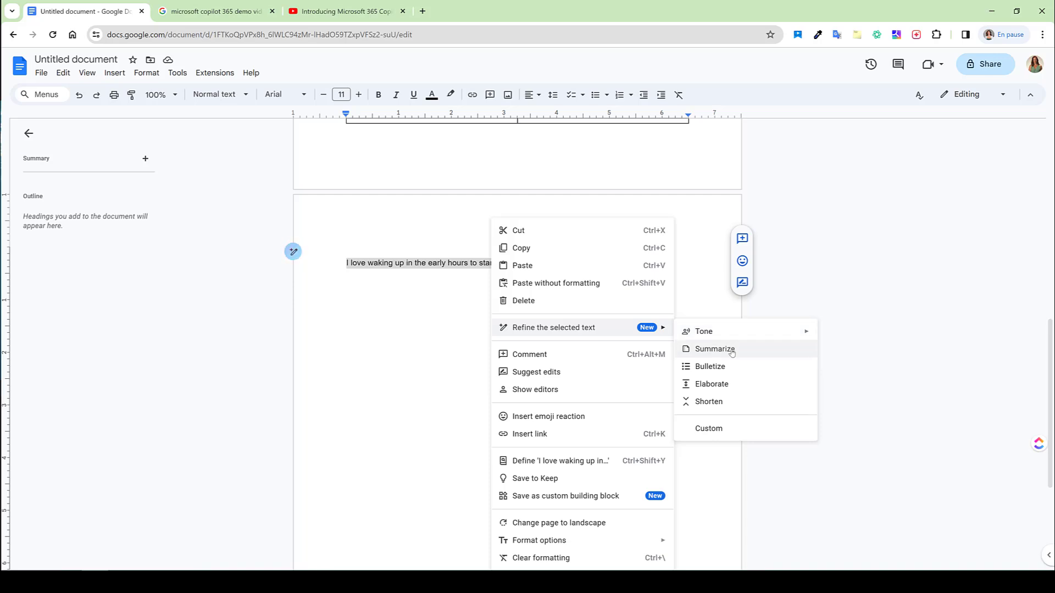
left_click(733, 390)
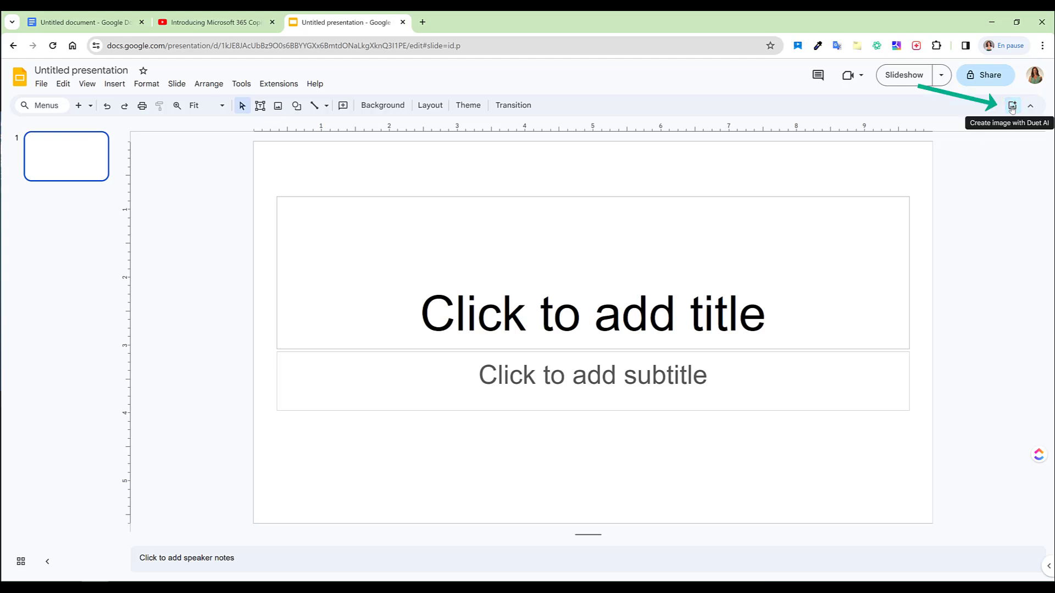
- Generate Photography-style images with Duet AI from the prompt "a small garden in glass bowl with flowers, grass, mushrooms, in pastel colours."
left_click(1011, 109)
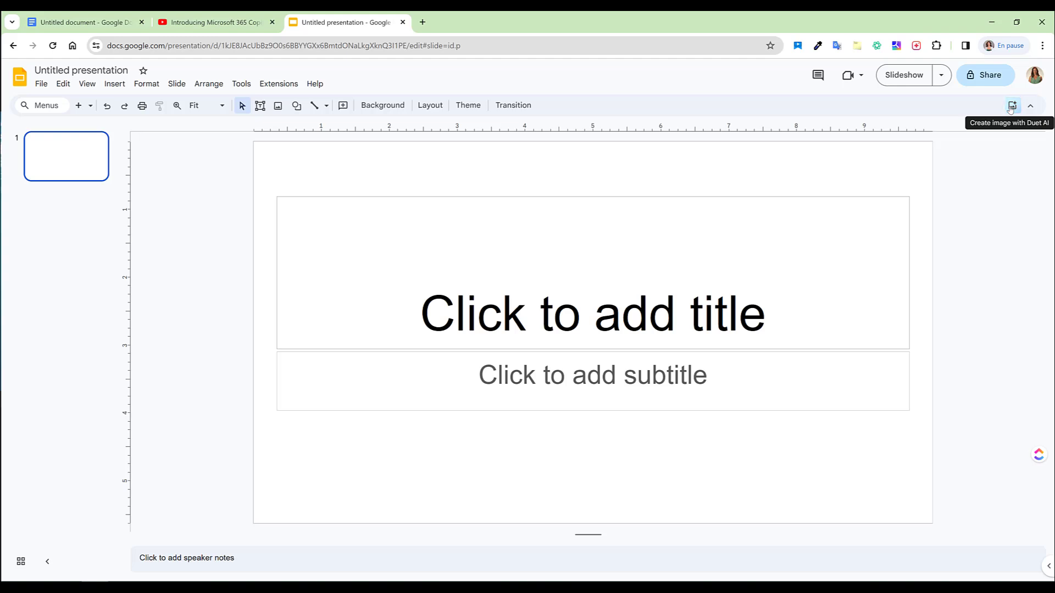
left_click(1012, 109)
left_click(934, 145)
key("ctrl+v")
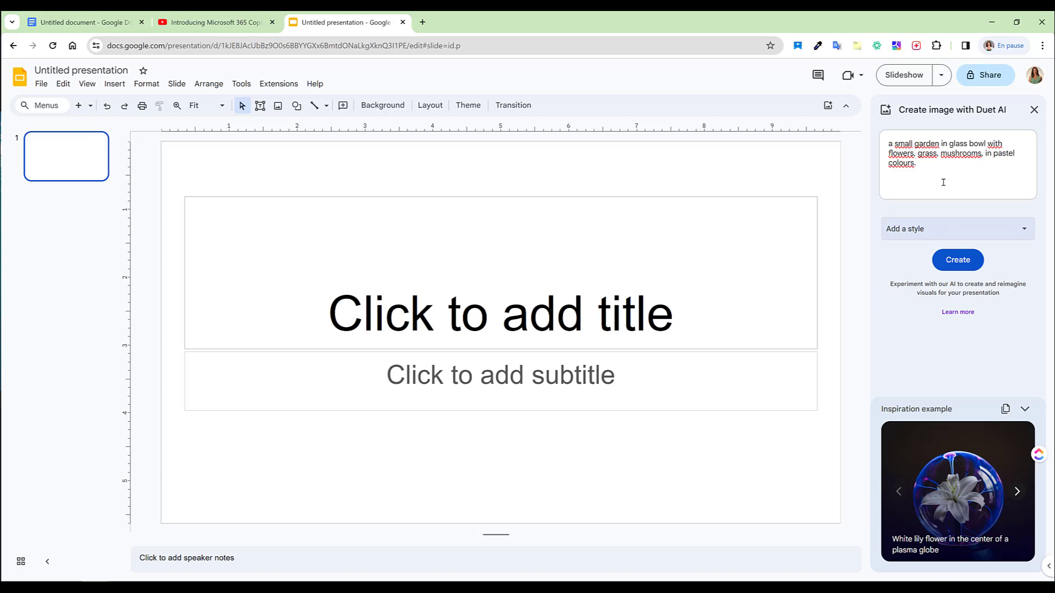
left_click(1024, 231)
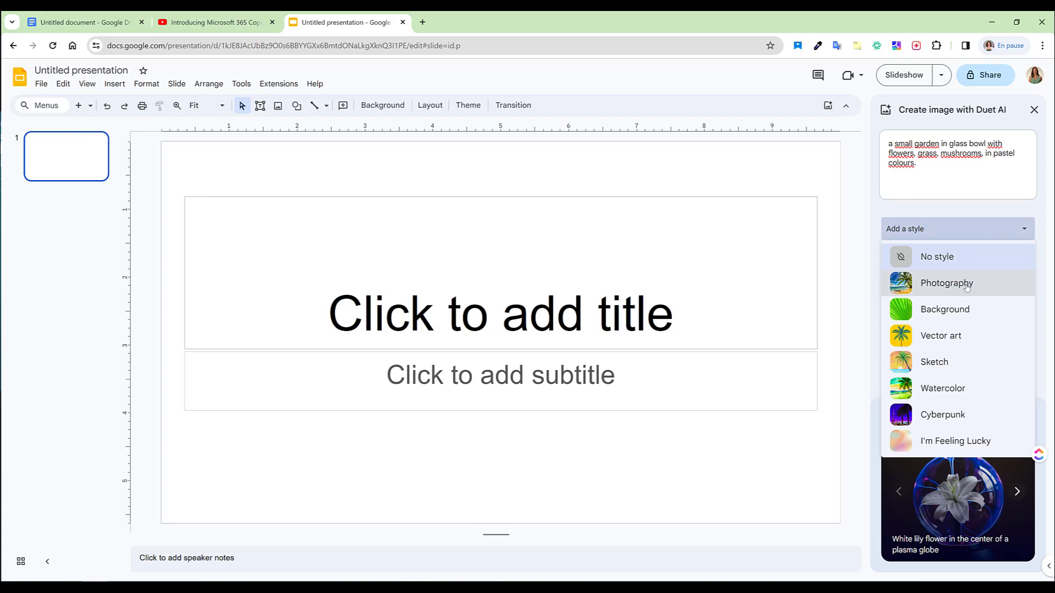
left_click(946, 283)
left_click(956, 262)
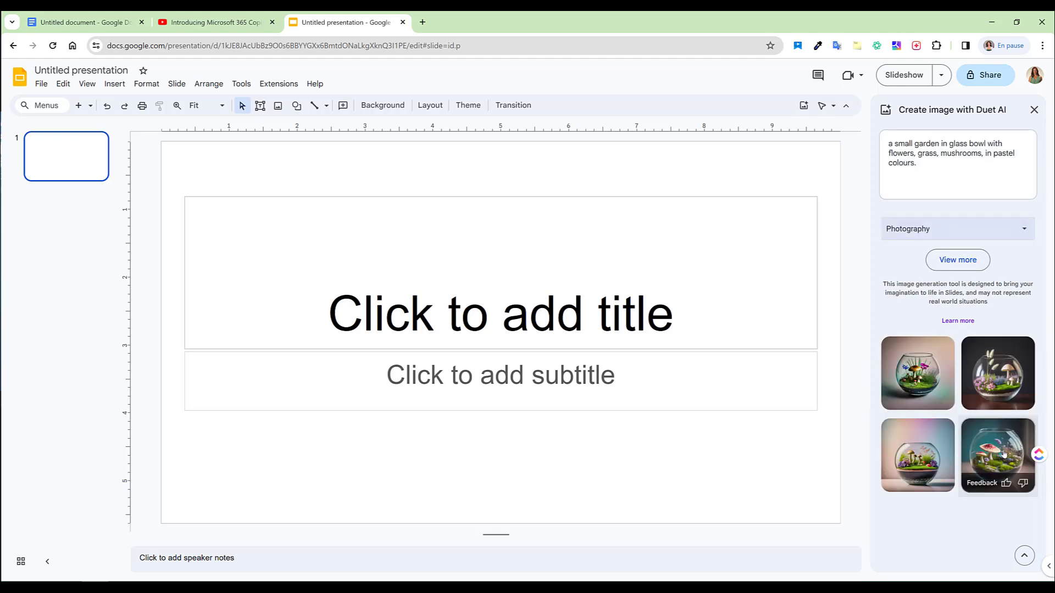
- Insert the generated red-mushroom bowl image on the slide, shrink it and place it at the right end of the title placeholder
left_click(1004, 454)
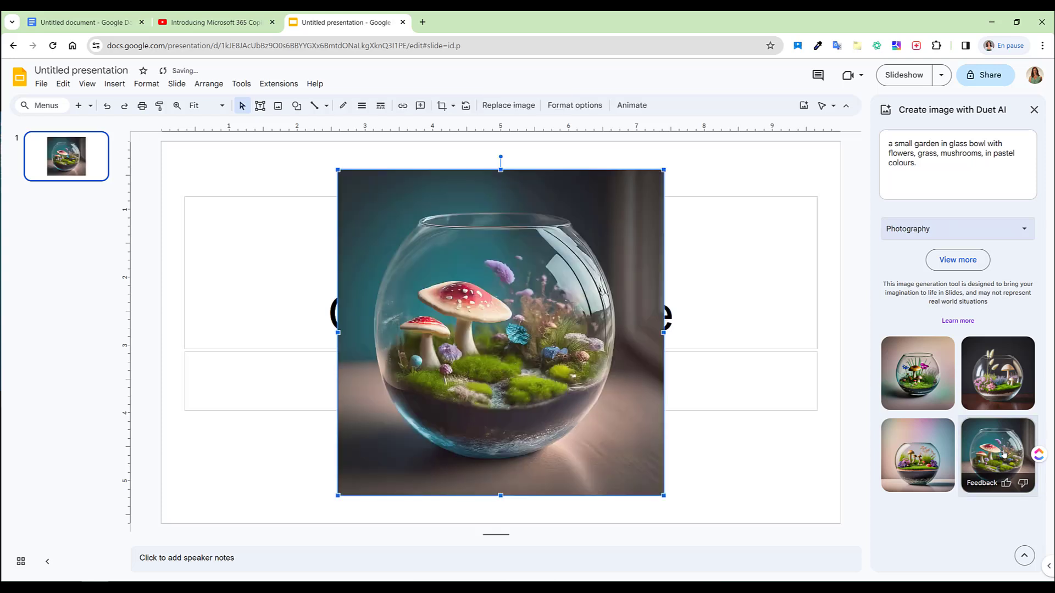
left_click_drag(337, 174, 512, 344)
left_click_drag(601, 422, 755, 276)
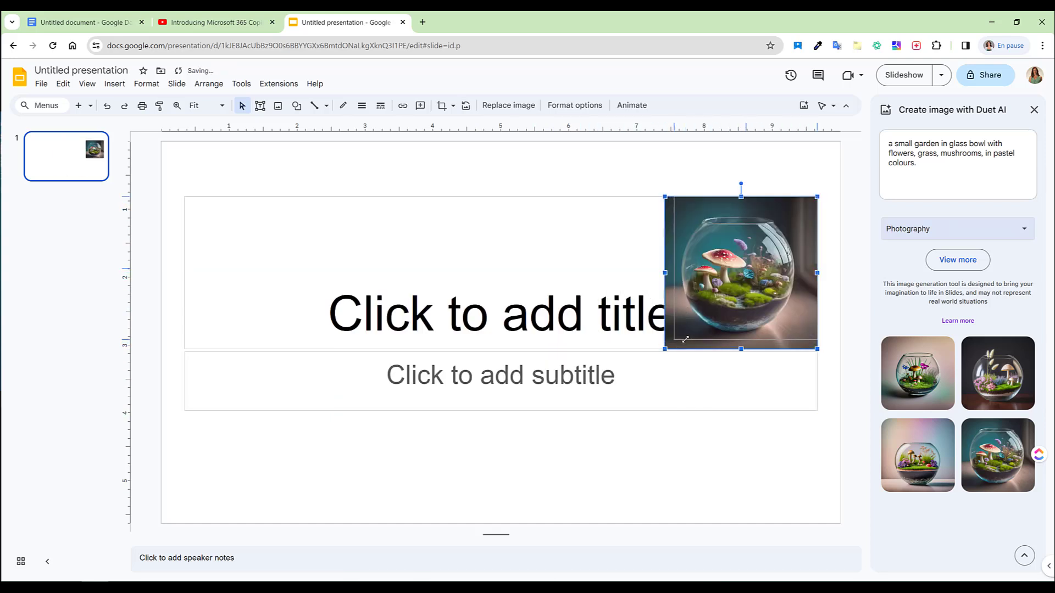
left_click_drag(685, 339, 674, 340)
left_click(652, 370)
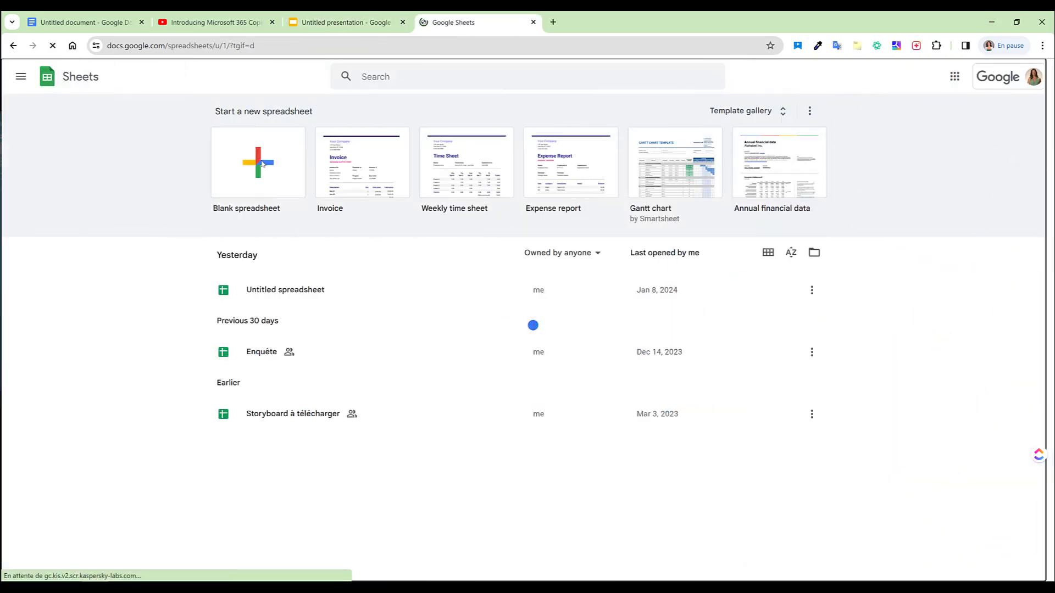
- Create a blank spreadsheet in Google Sheets
left_click(262, 163)
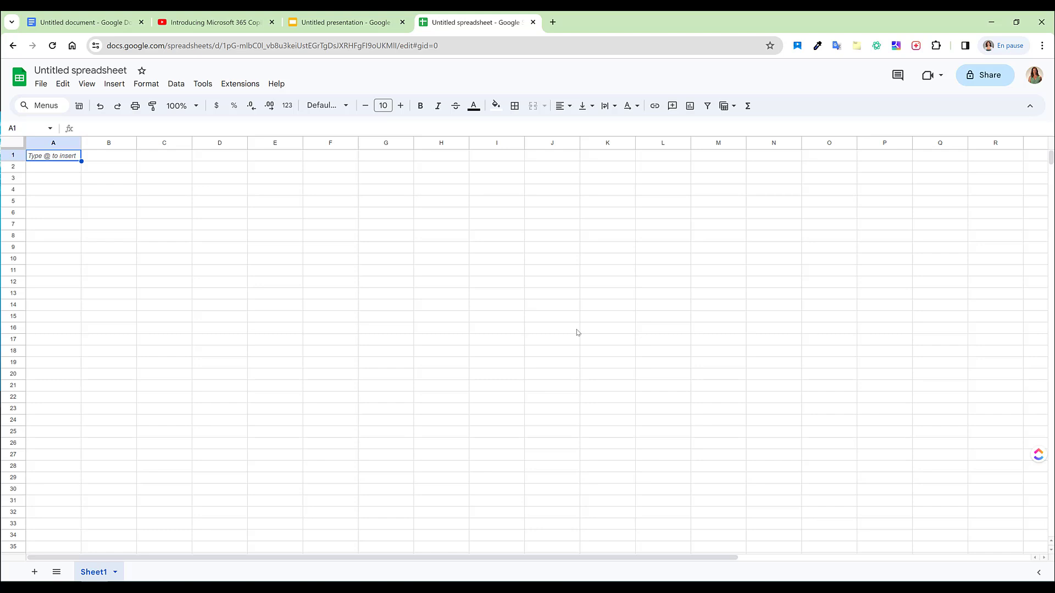
- Open a new browser page and view the Duet AI demo on drafting and refining emails in Gmail
left_click(553, 23)
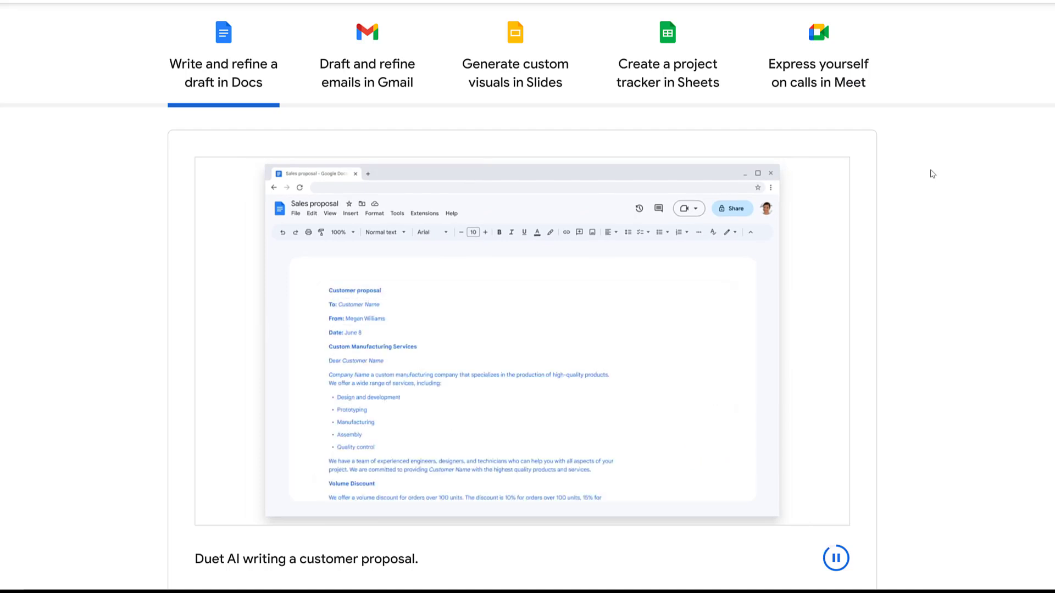
left_click(376, 51)
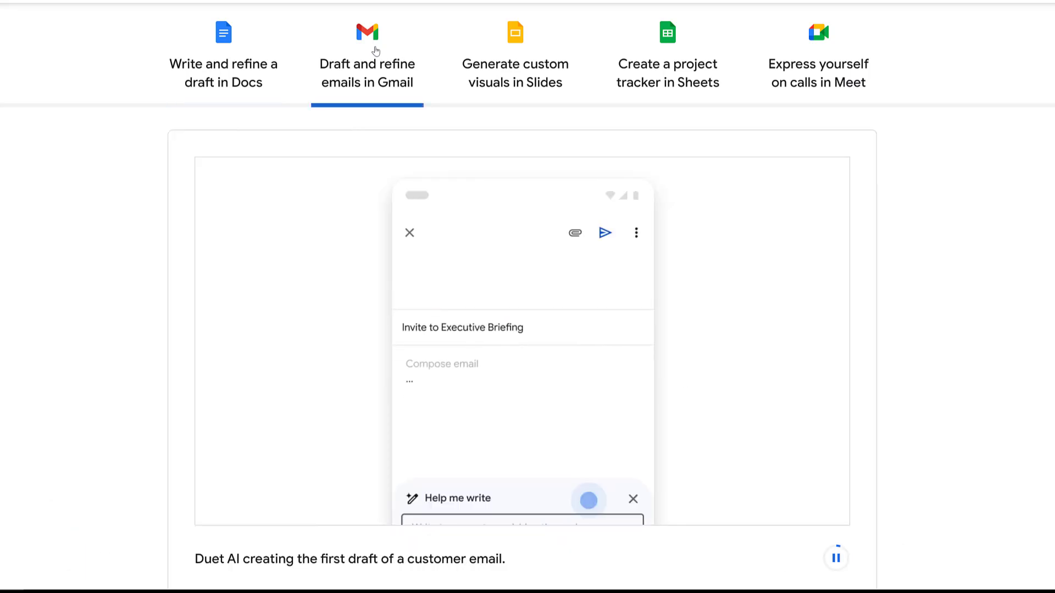